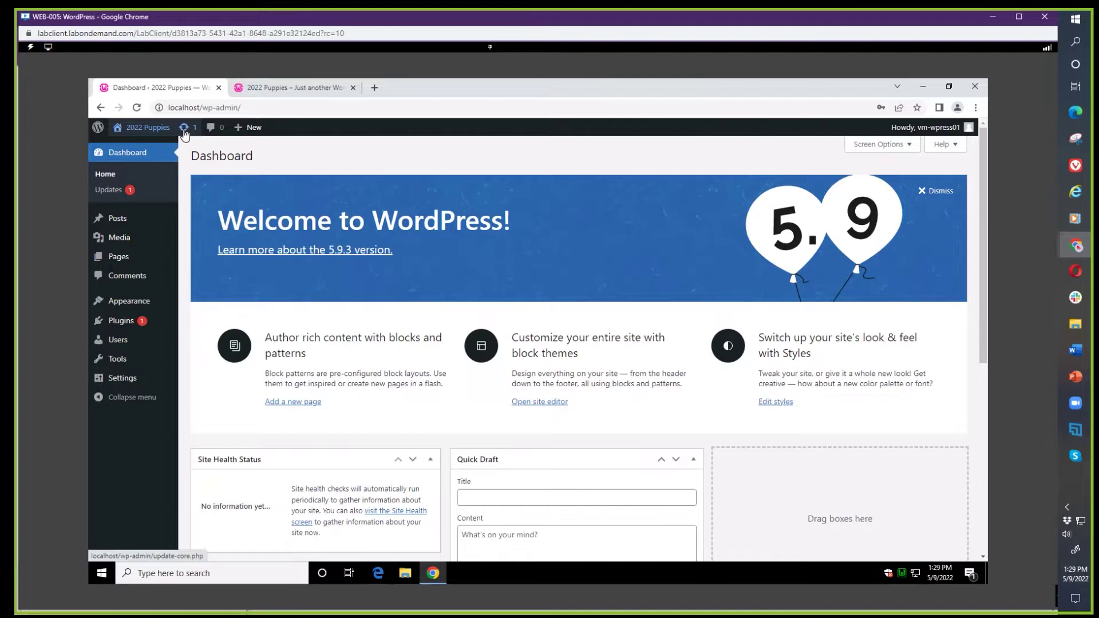
Step: Open WordPress Updates and review the Akismet Anti-Spam 4.2.2 to 4.2.3 update listing
click(184, 134)
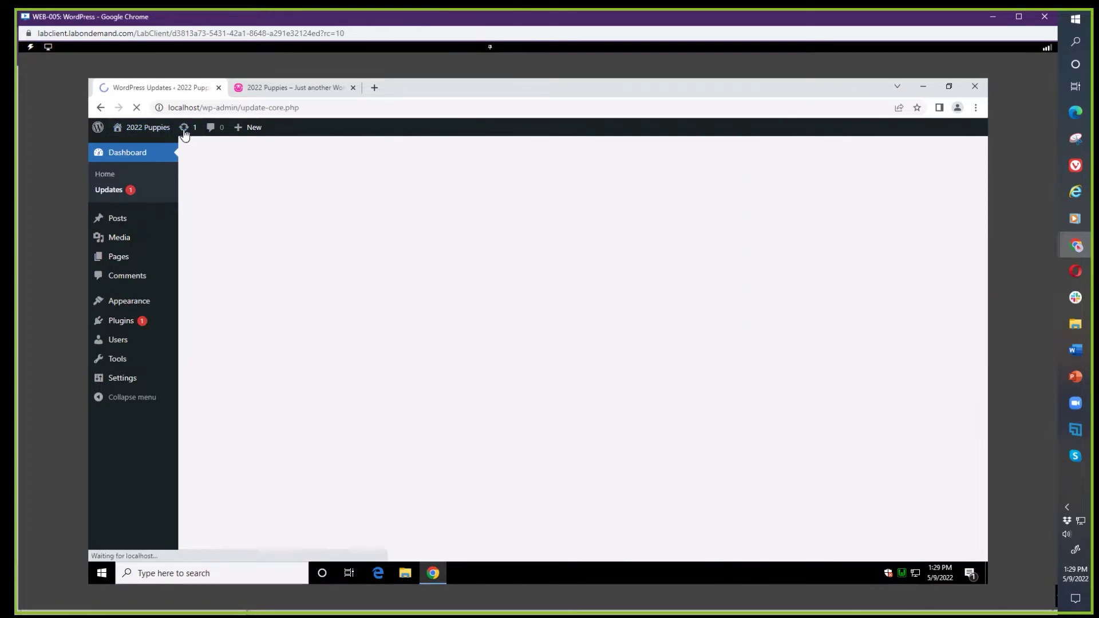
scroll(350, 246, down, 2)
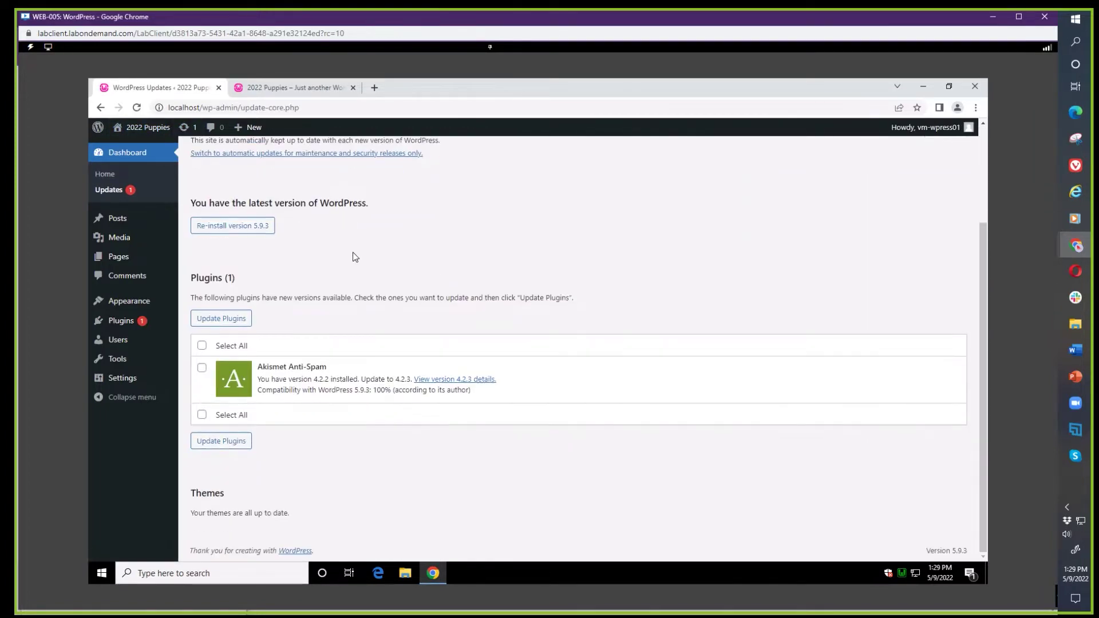
scroll(350, 338, up, 2)
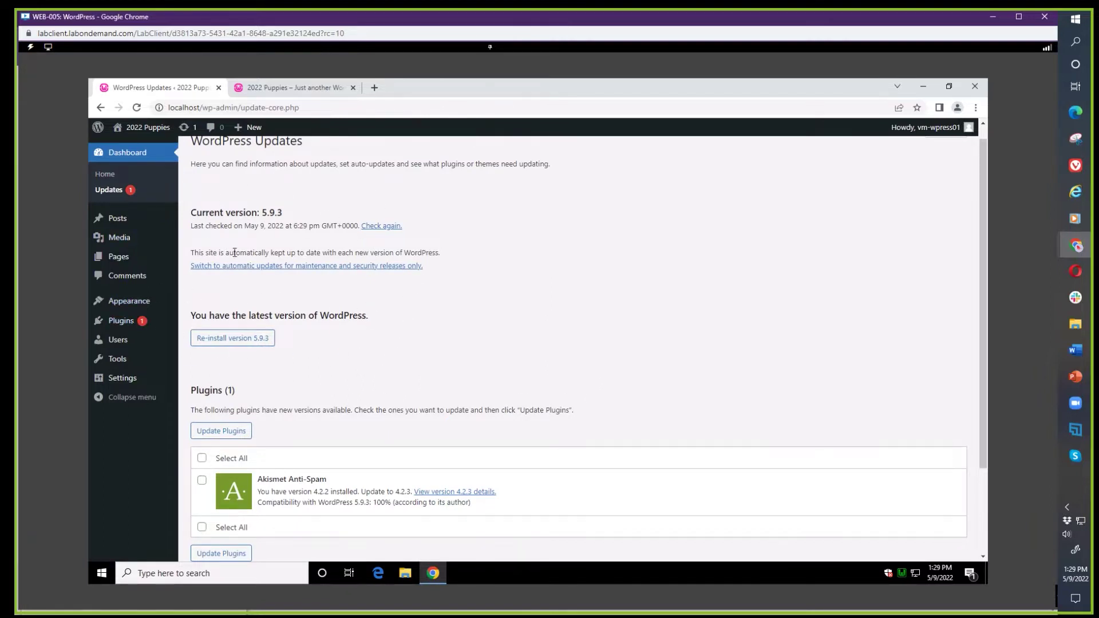
scroll(353, 279, down, 2)
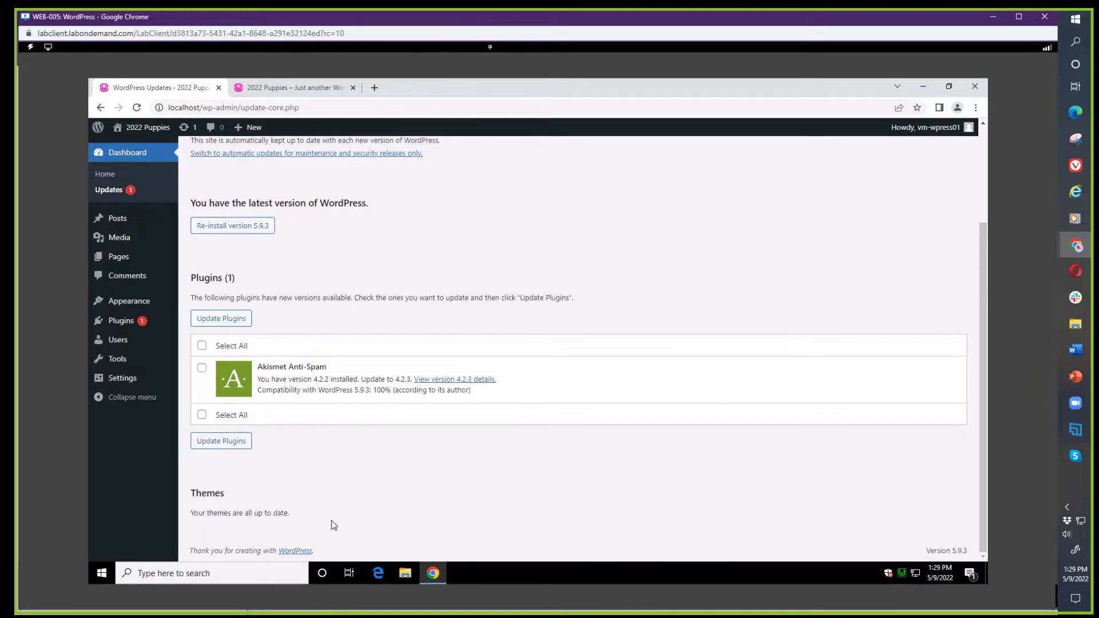
scroll(419, 481, up, 3)
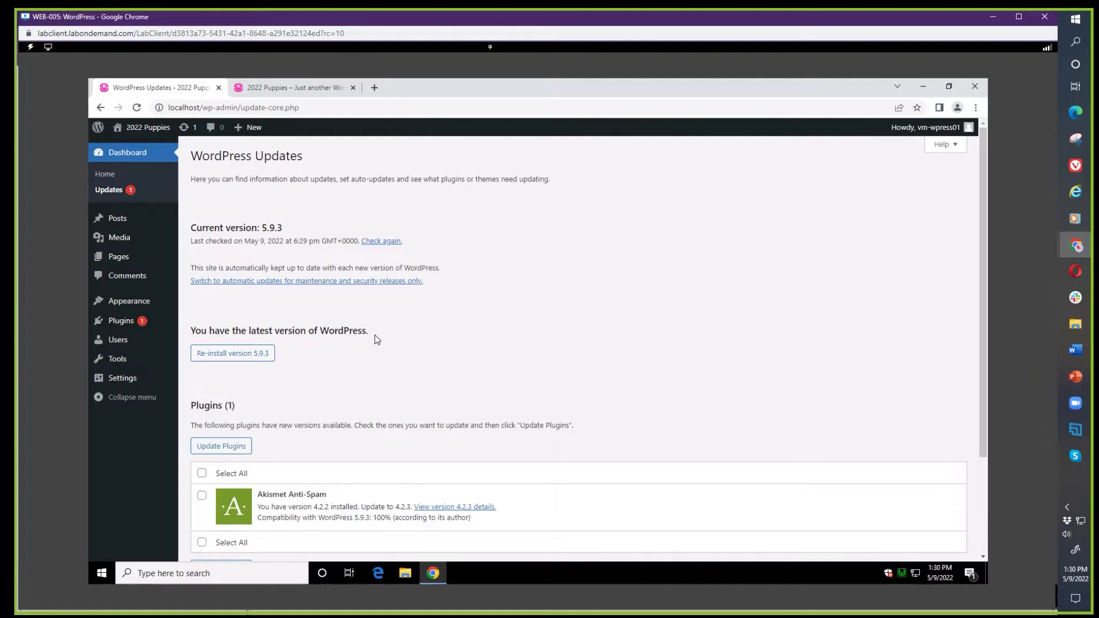
scroll(378, 340, down, 3)
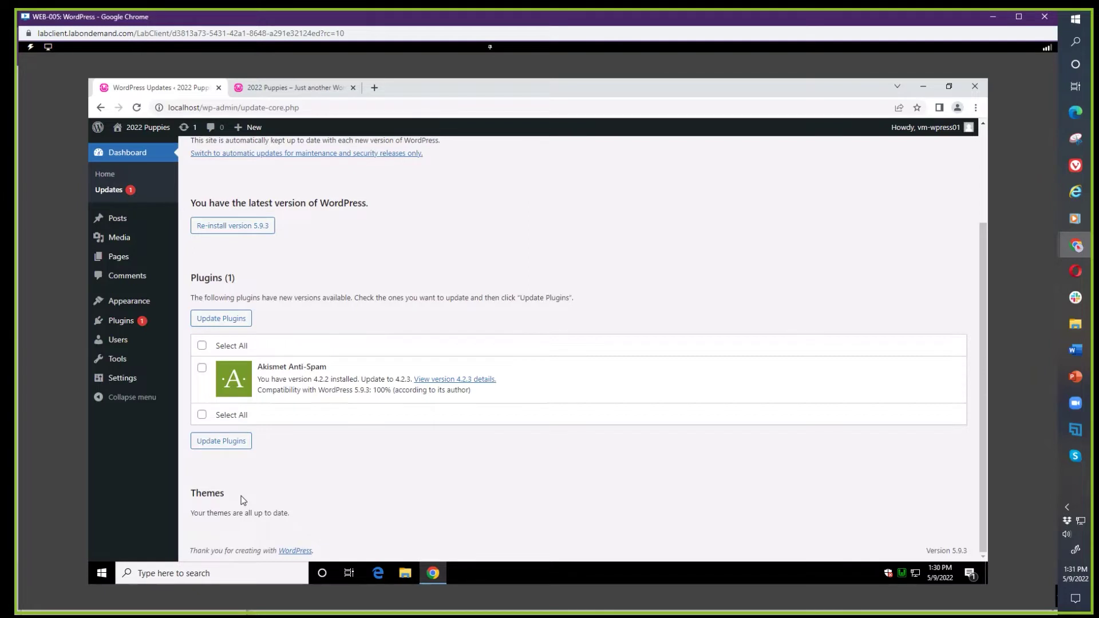
Step: Update the Akismet Anti-Spam plugin to 4.2.3, then return to the Updates overview
click(203, 369)
click(227, 320)
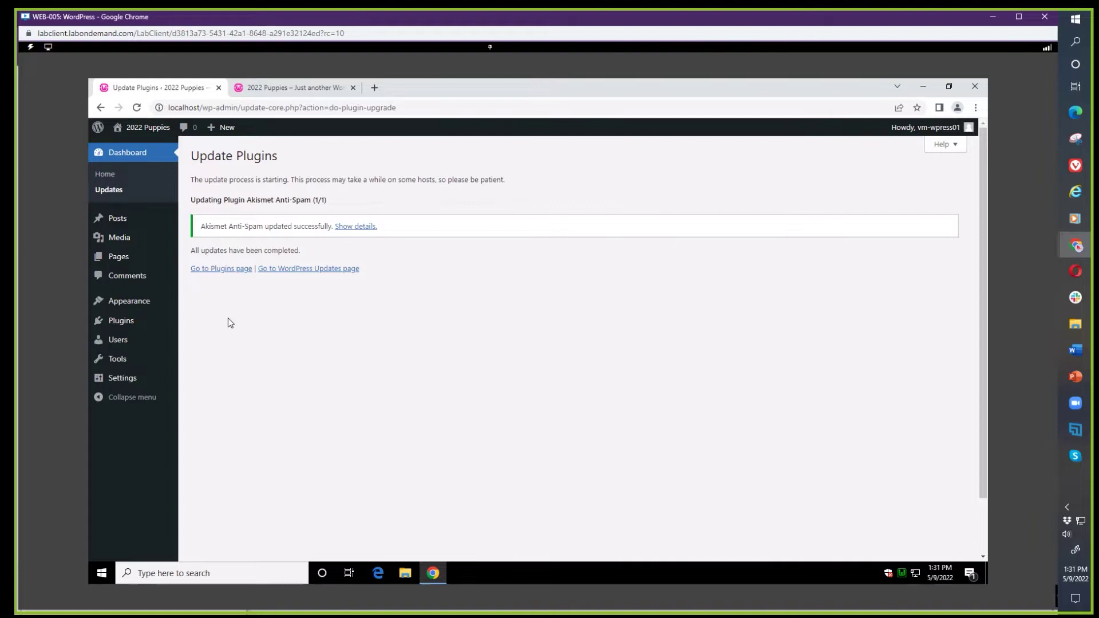
click(125, 198)
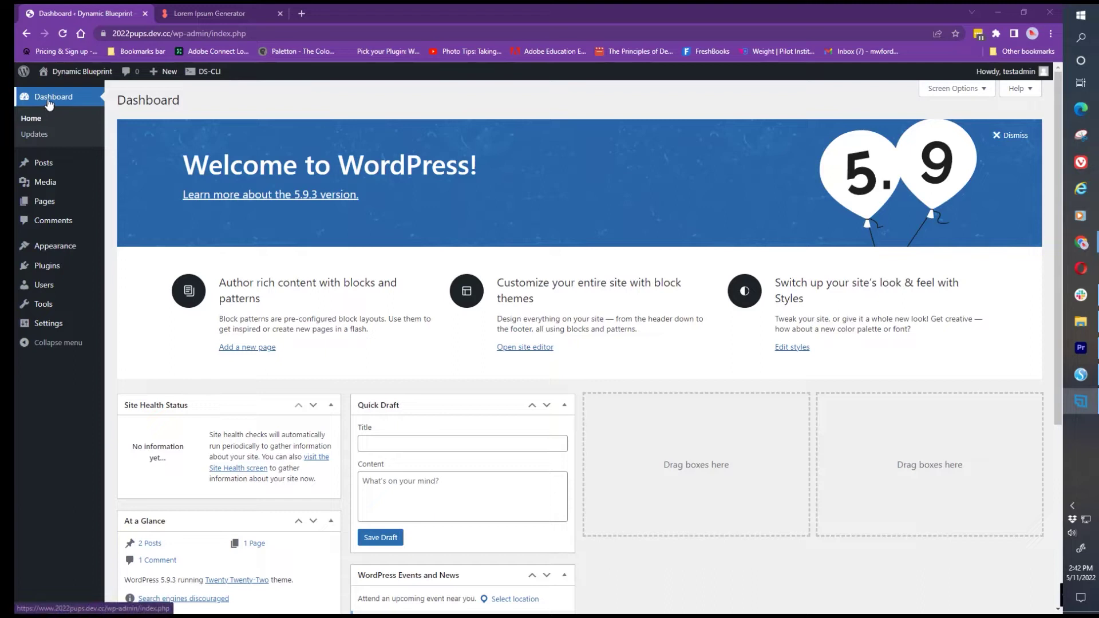
Step: Reveal the submenus of the Dynamic Blueprint Dashboard's sidebar menu items
mouse_move(39, 159)
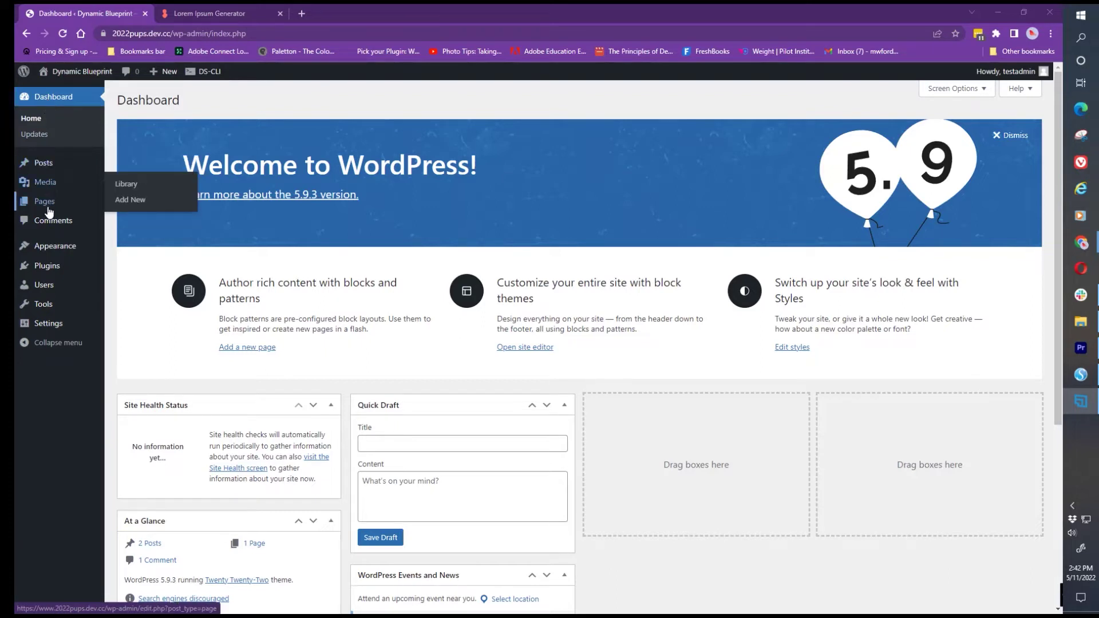
mouse_move(48, 212)
mouse_move(45, 270)
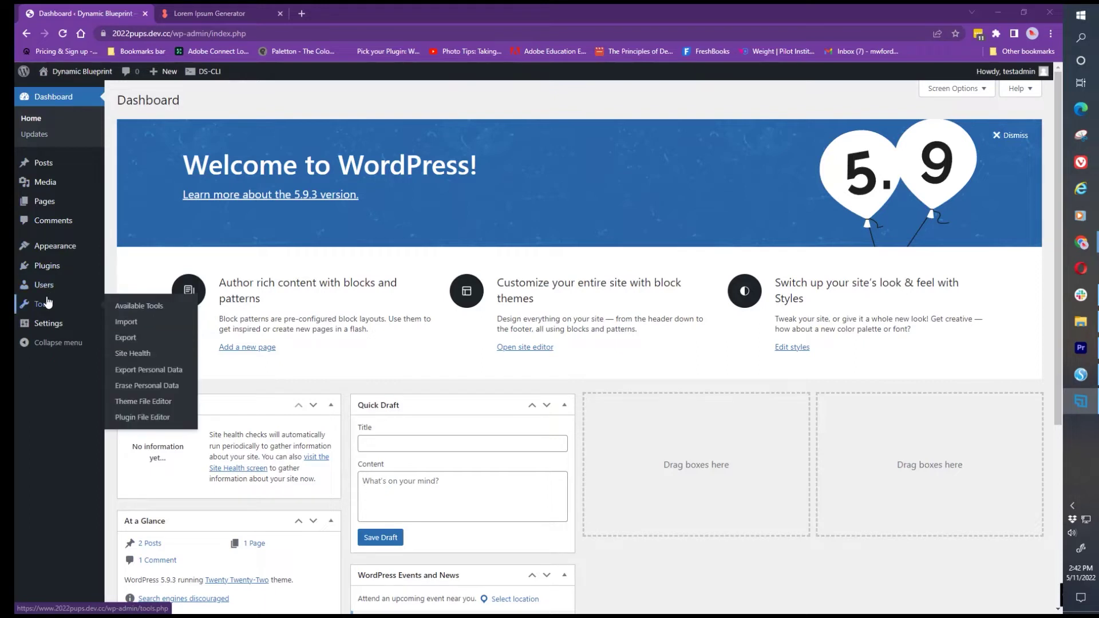
mouse_move(53, 329)
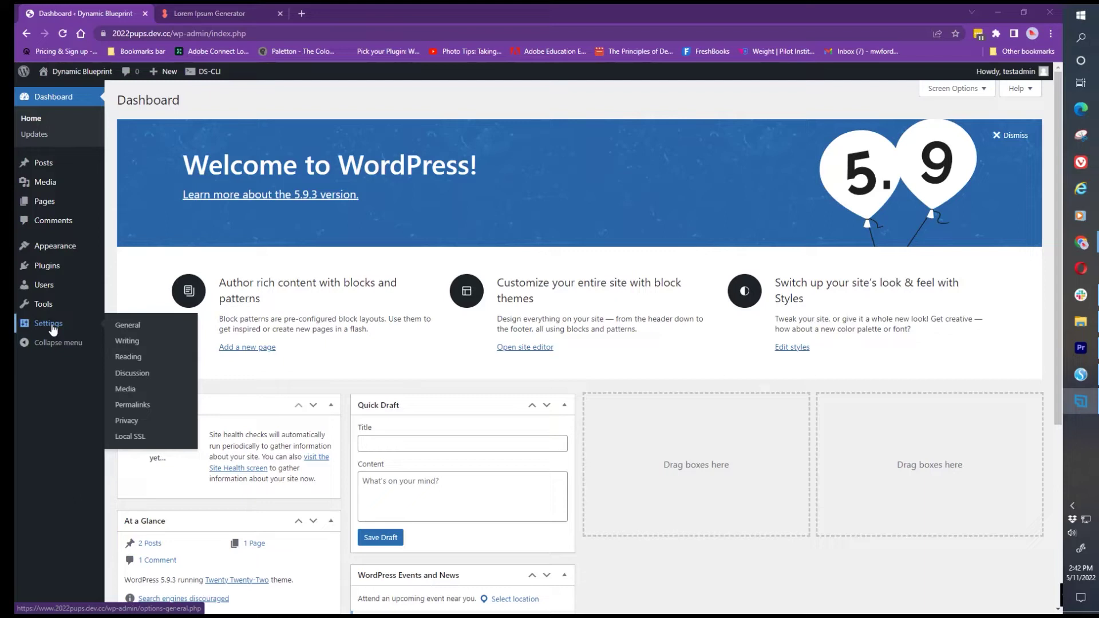
mouse_move(74, 244)
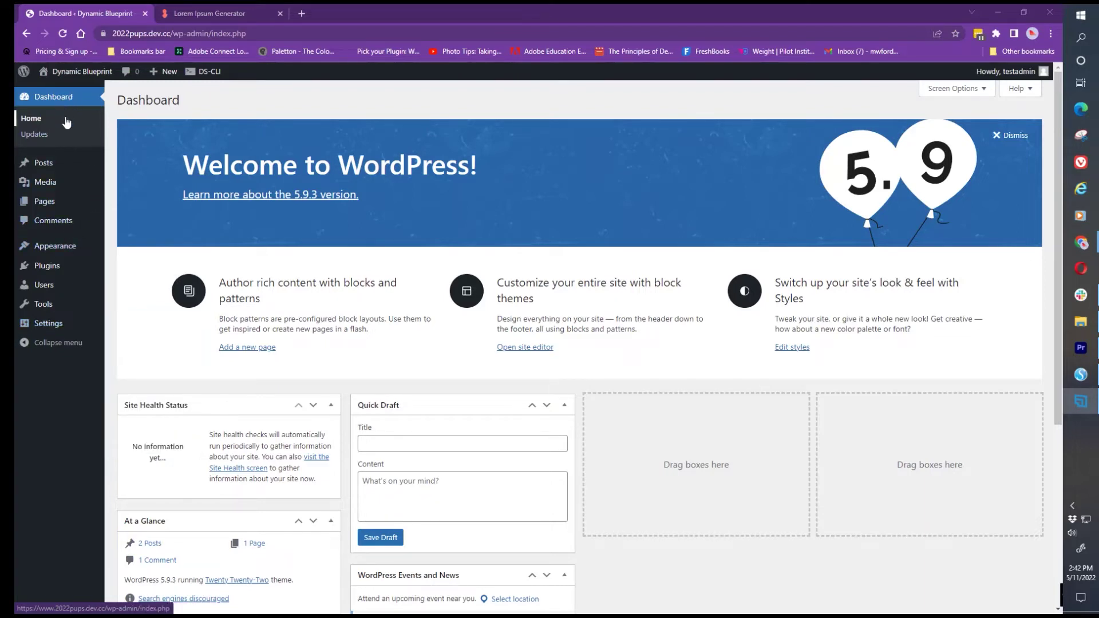
mouse_move(63, 80)
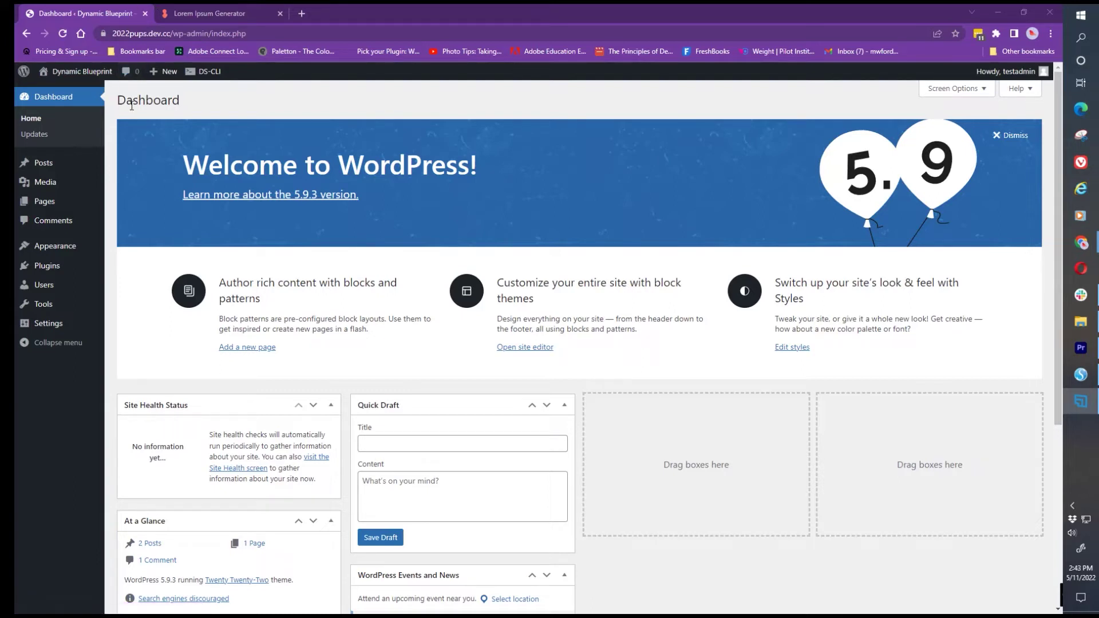
mouse_move(163, 72)
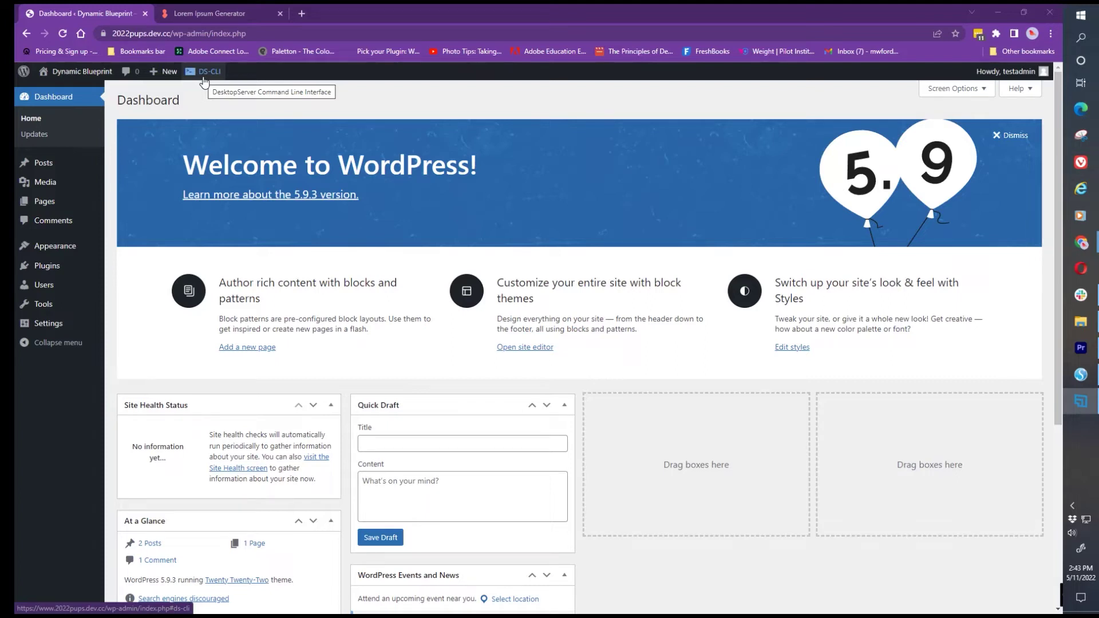
mouse_move(1004, 73)
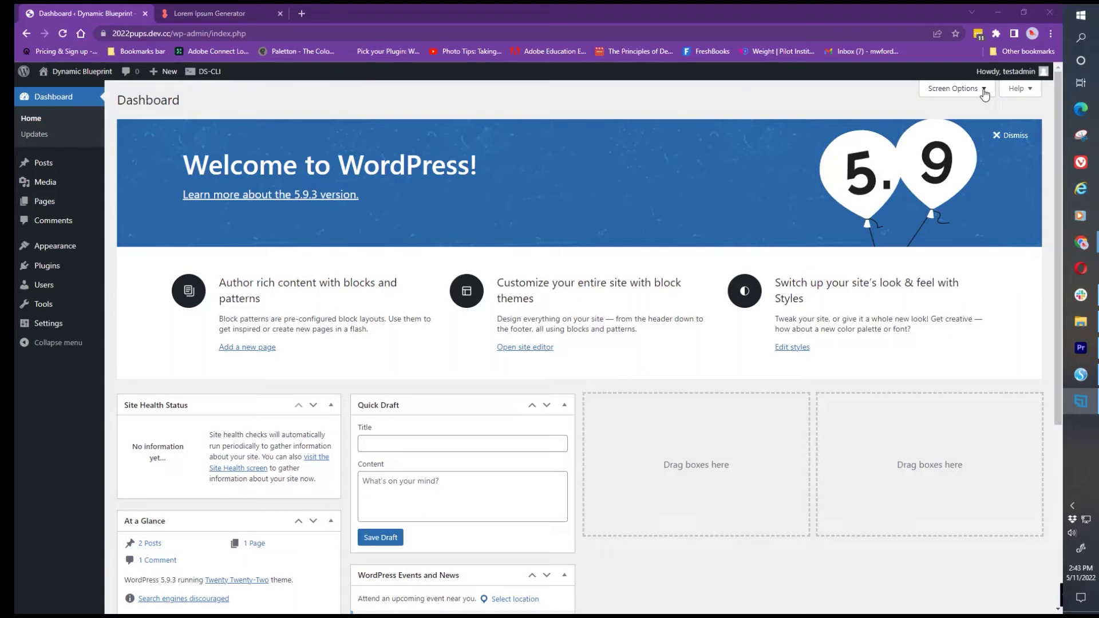
Step: In Screen Options, untick every dashboard widget, including Quick Draft and the Welcome panel
click(955, 89)
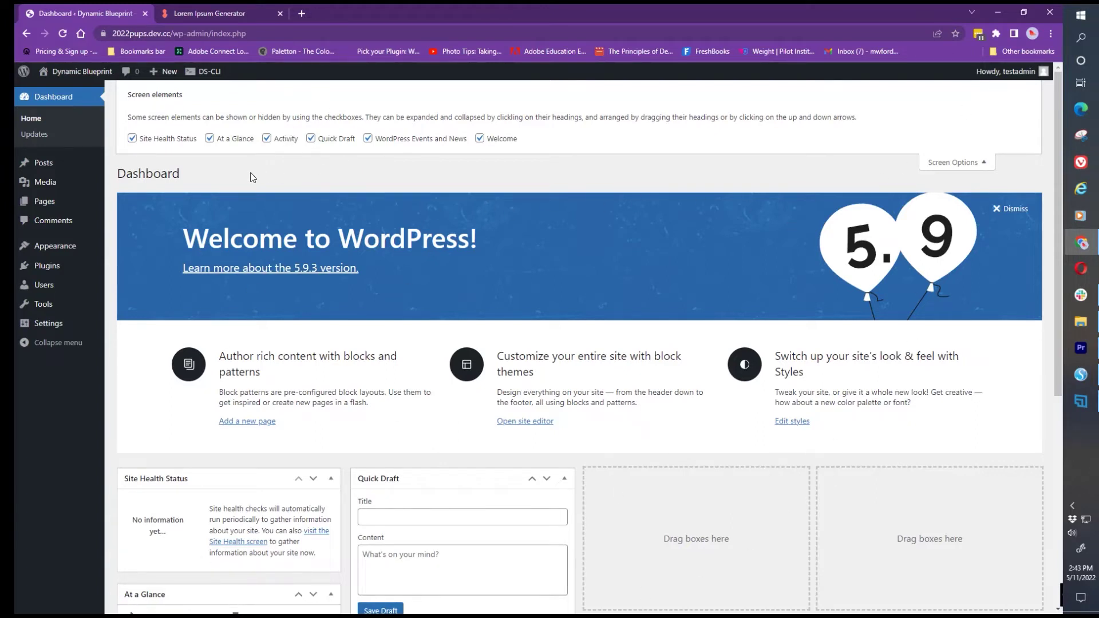
click(132, 139)
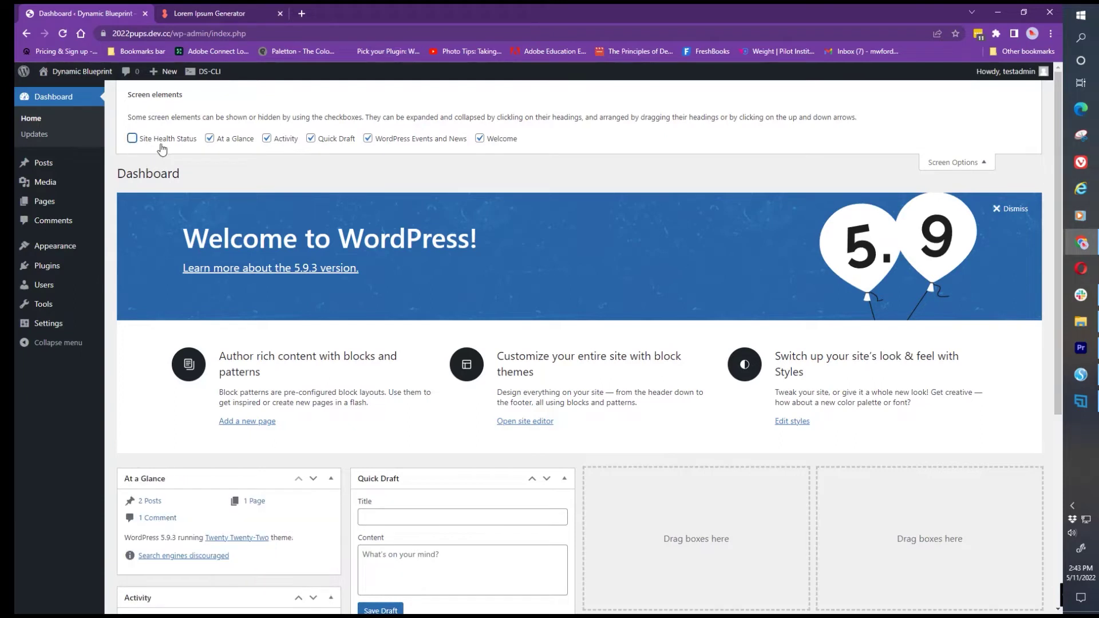
click(207, 139)
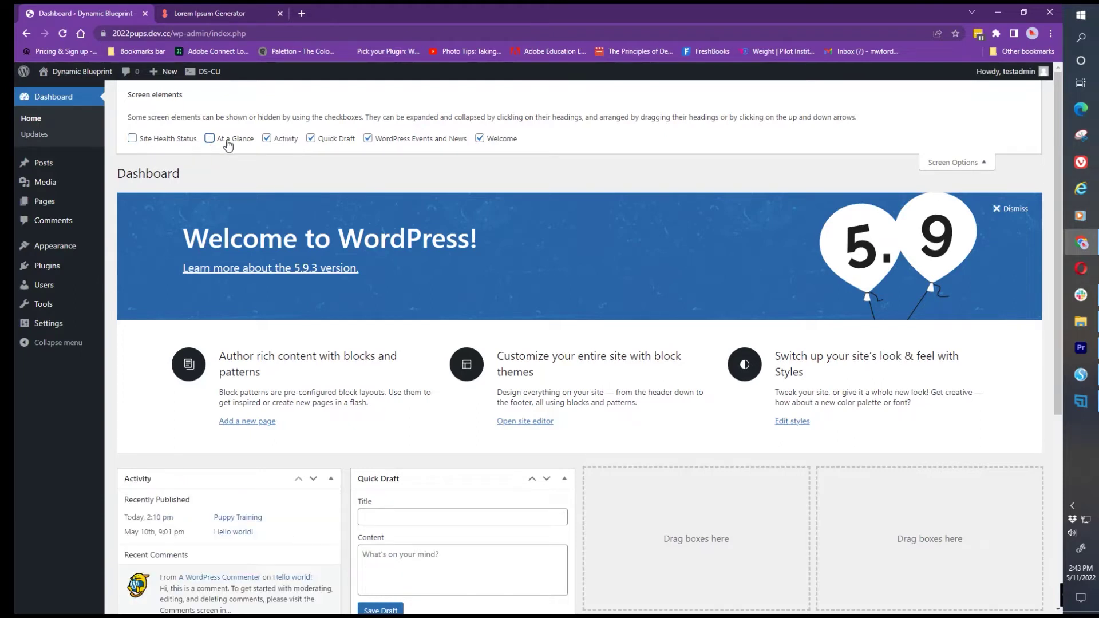
click(266, 139)
click(311, 140)
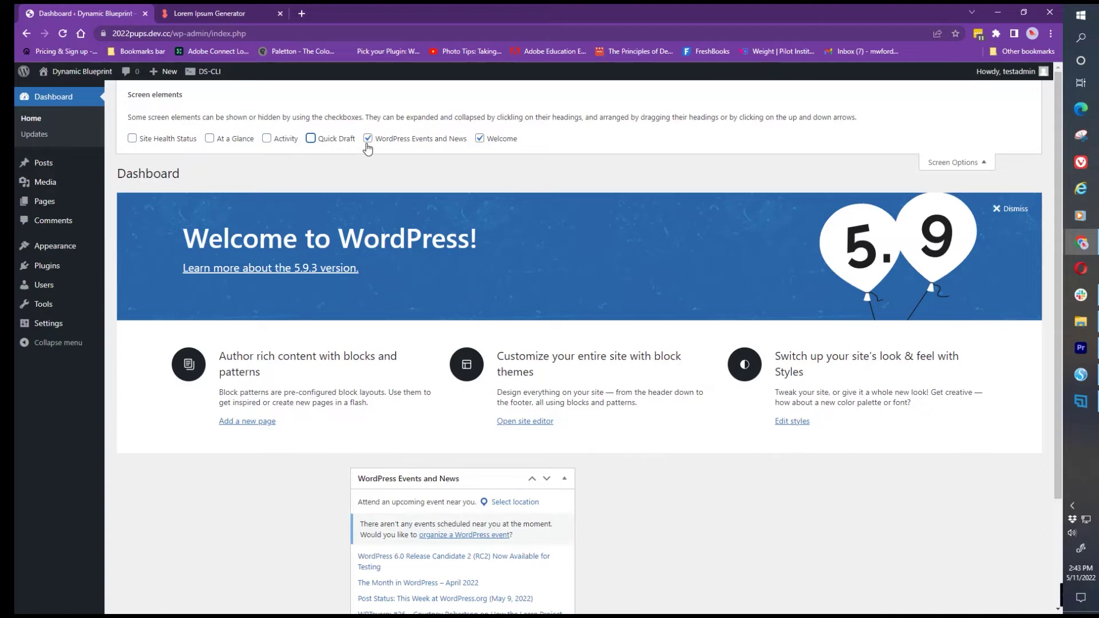
click(368, 140)
click(479, 138)
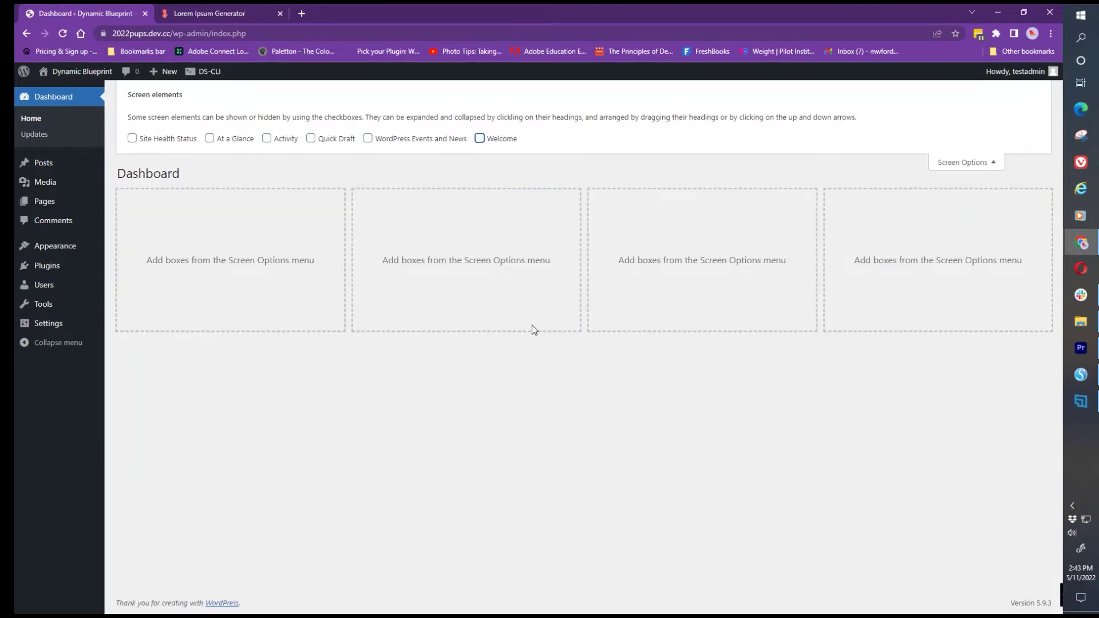
Step: Re-enable Site Health Status, At a Glance, Activity and WordPress Events and News
click(133, 139)
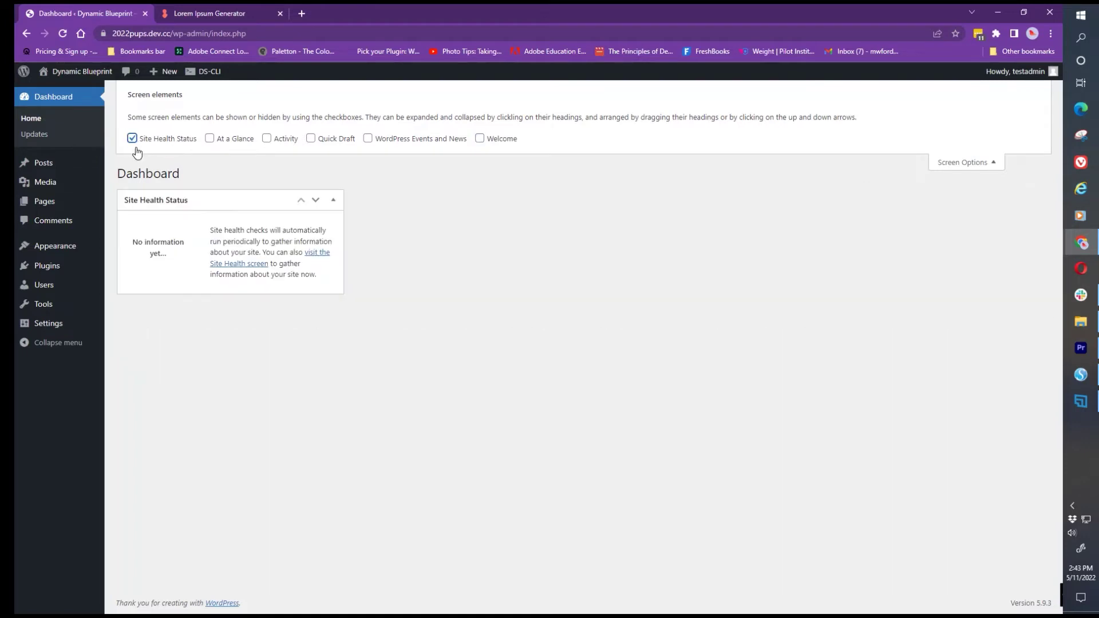
click(210, 139)
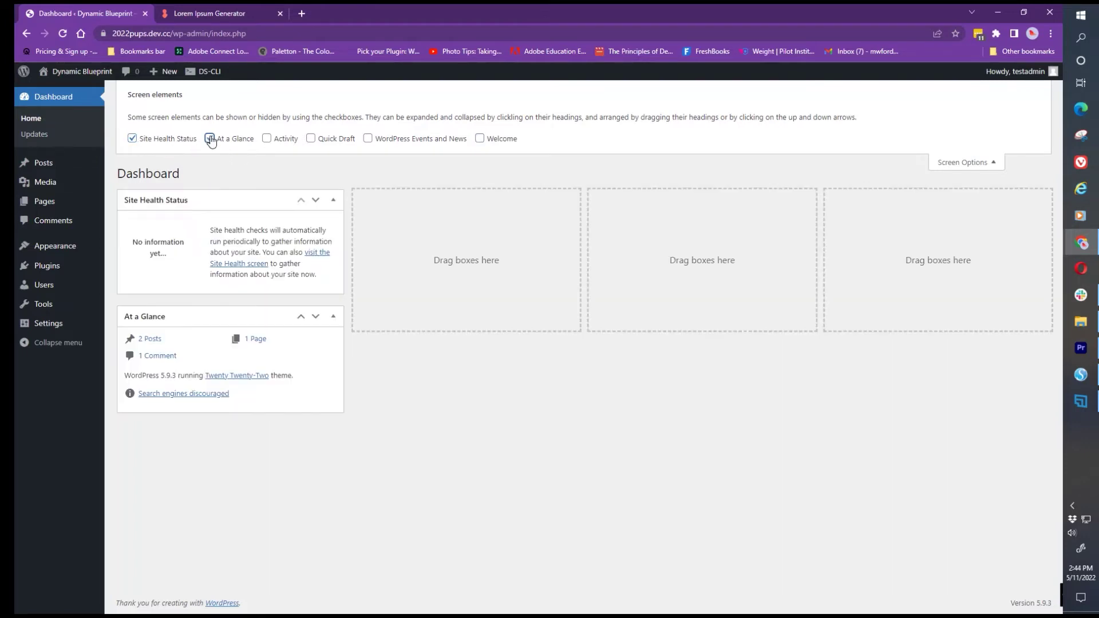
click(266, 139)
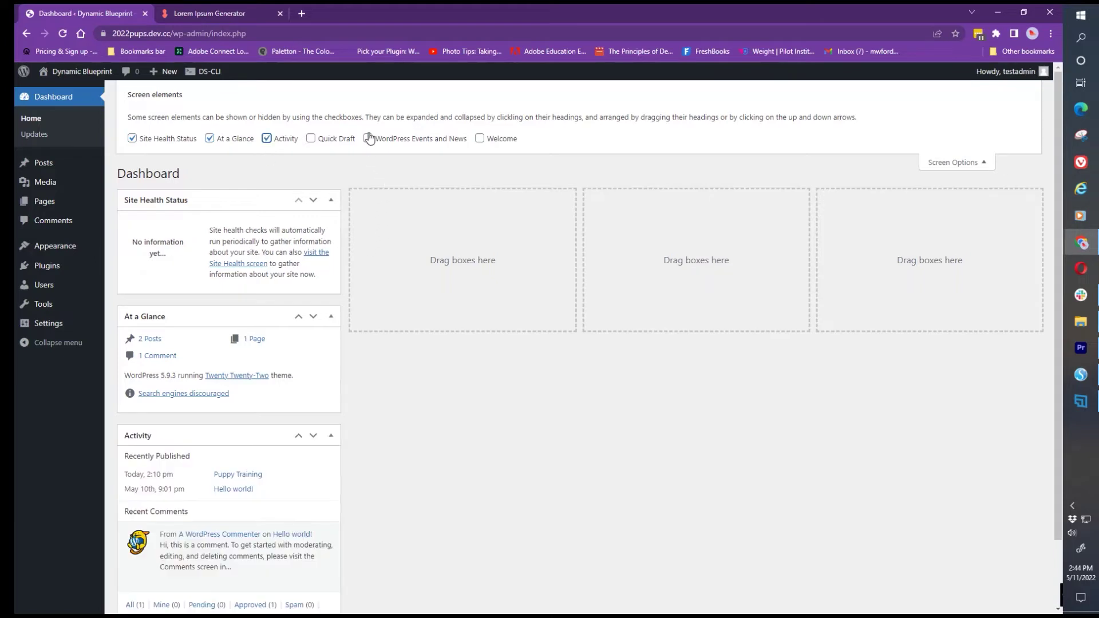
click(368, 138)
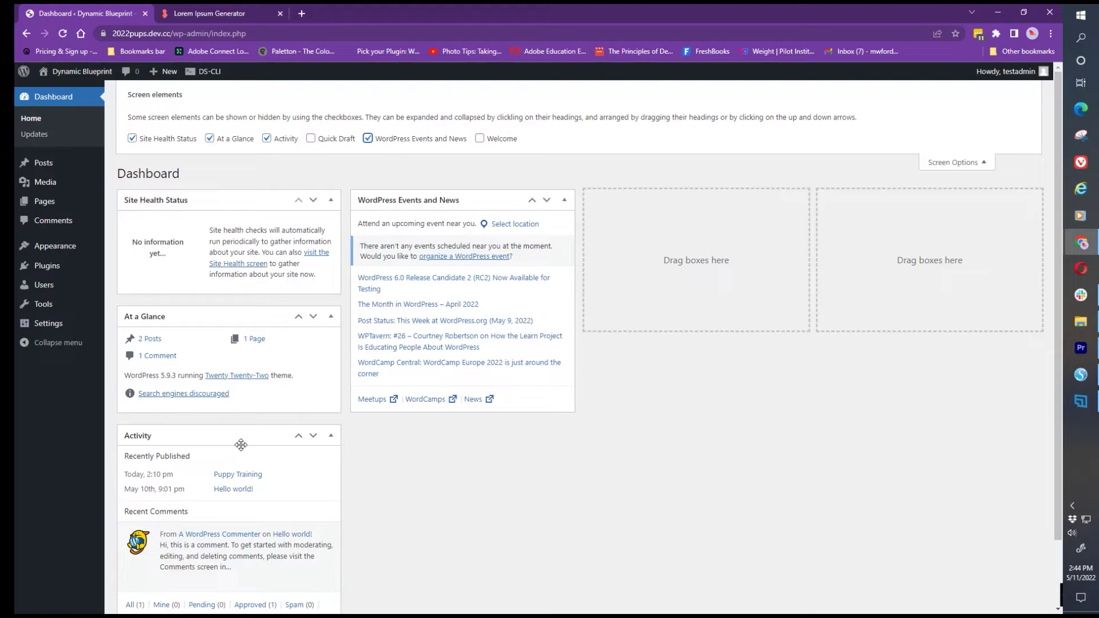
Step: Move At a Glance above Site Health Status, then move Site Health Status into the second column
mouse_move(236, 317)
mouse_down()
mouse_move(390, 274)
mouse_move(468, 210)
mouse_move(641, 191)
mouse_move(478, 187)
mouse_move(444, 208)
mouse_move(458, 209)
mouse_move(473, 196)
mouse_move(232, 201)
mouse_up()
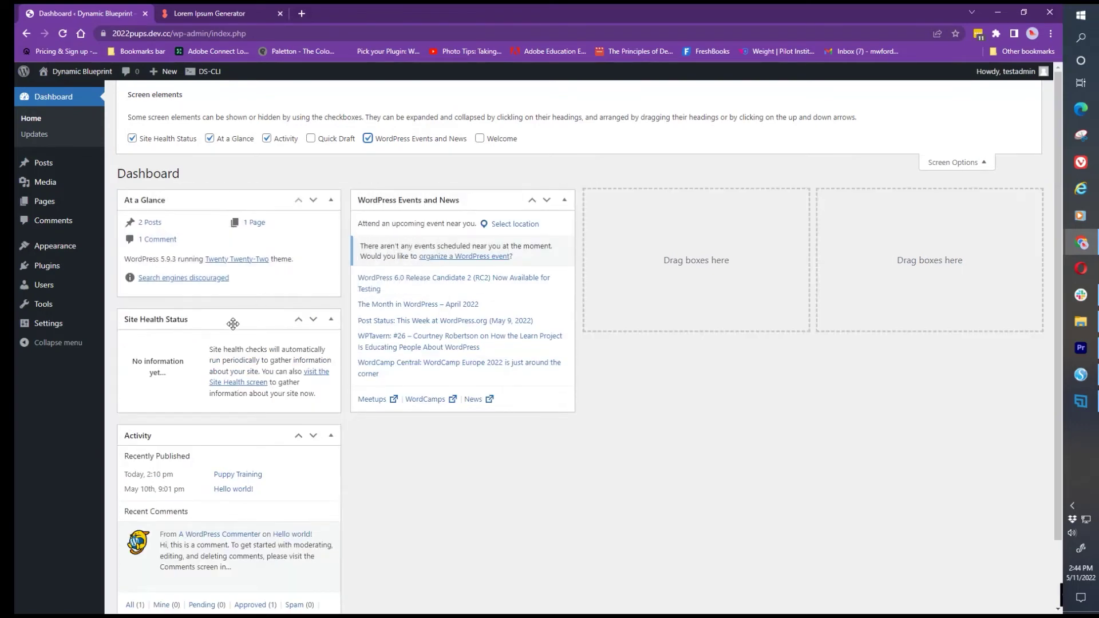
mouse_move(233, 319)
mouse_down()
mouse_move(338, 316)
mouse_move(488, 201)
mouse_move(435, 220)
mouse_up()
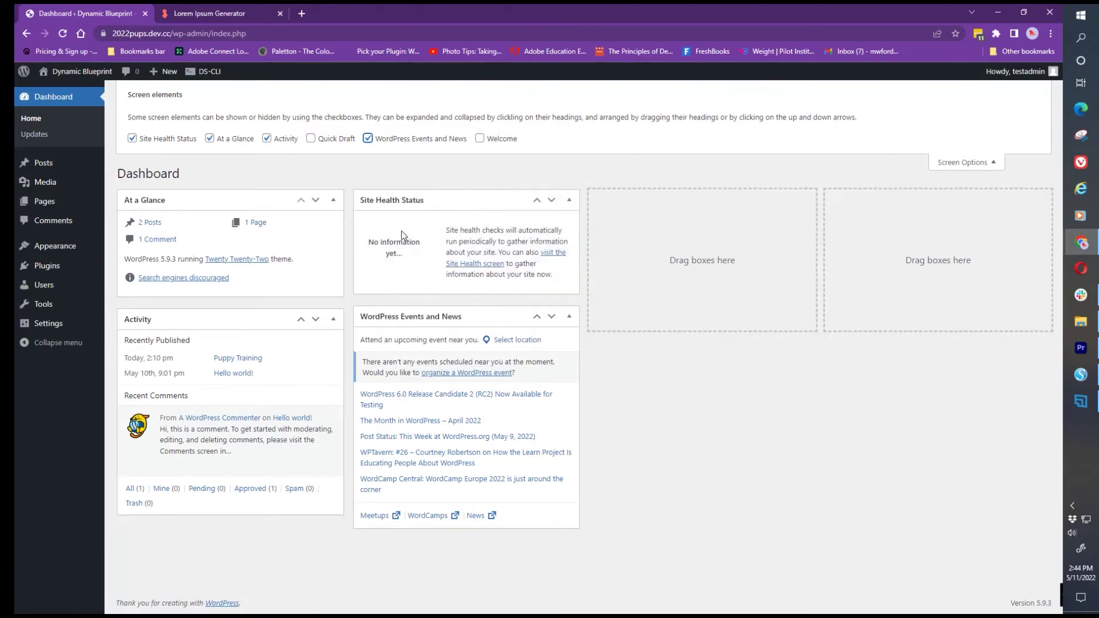
Step: Collapse all four widgets, briefly re-expand At a Glance and Activity, then collapse them again
click(334, 201)
click(333, 235)
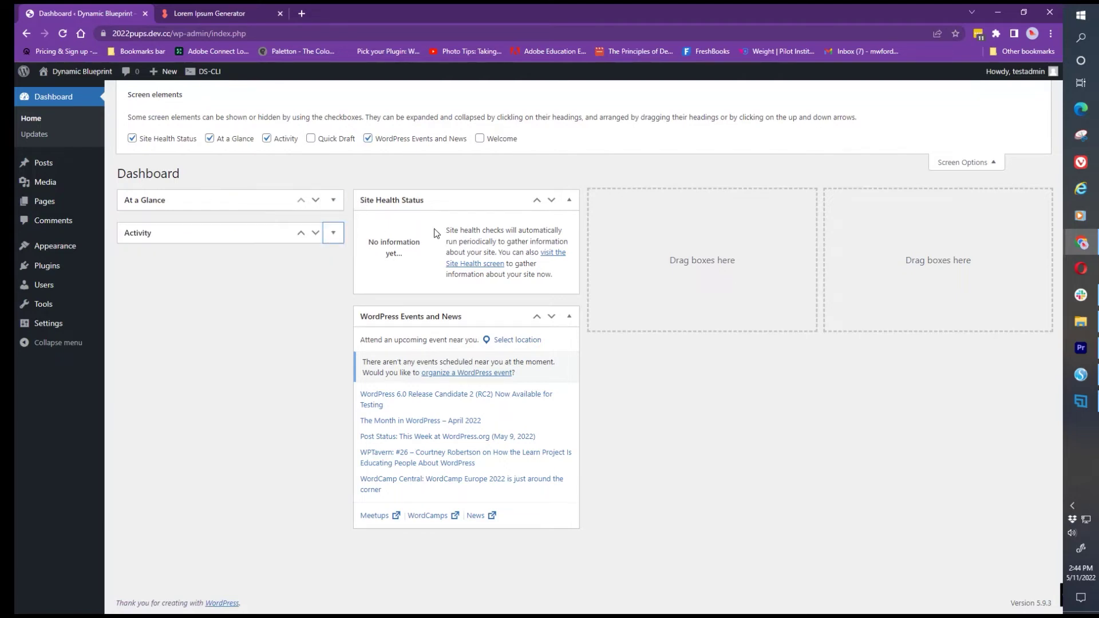
click(568, 200)
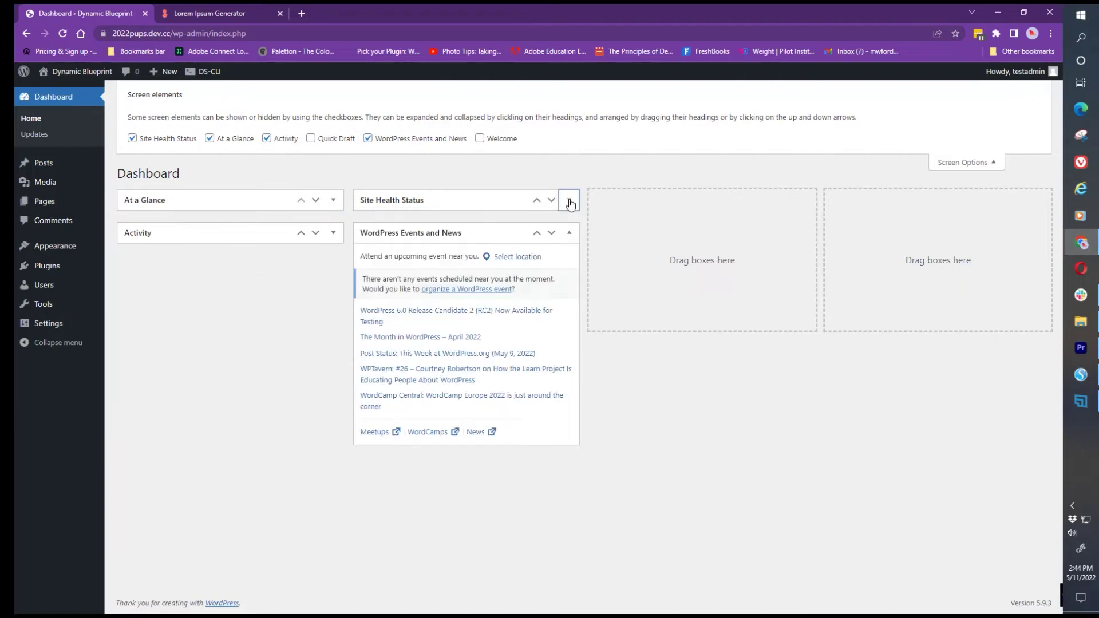
click(570, 233)
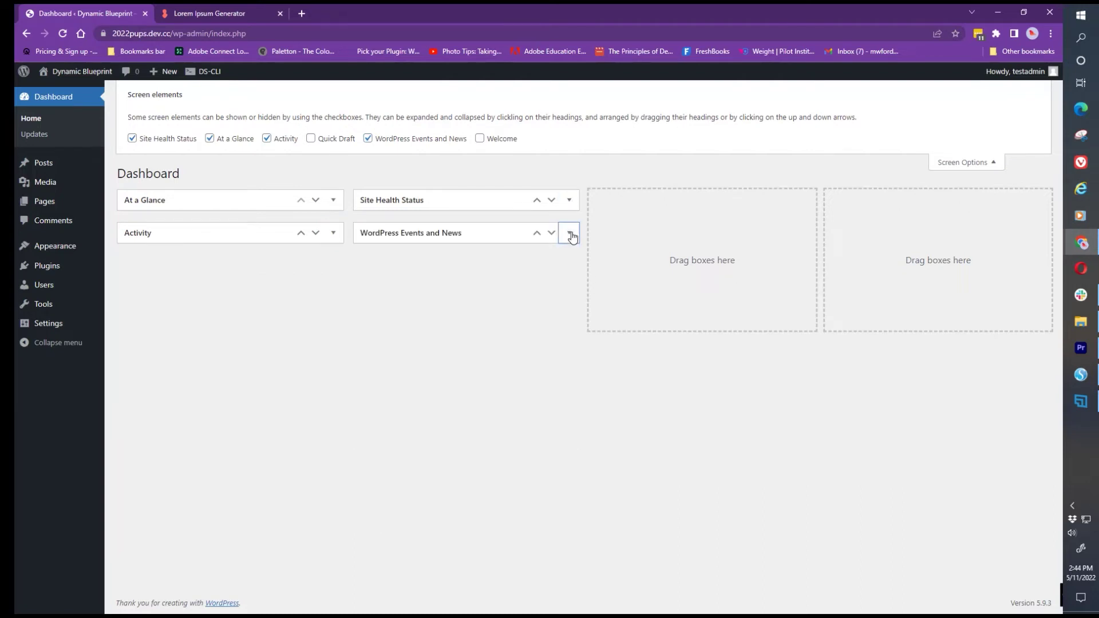
click(334, 201)
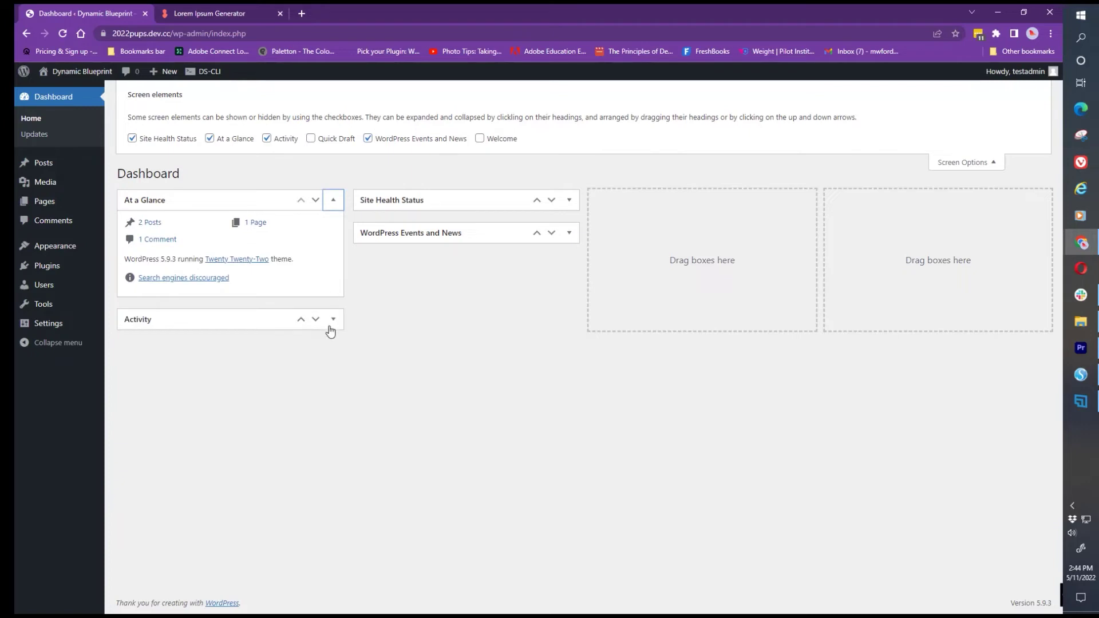
click(333, 319)
click(333, 200)
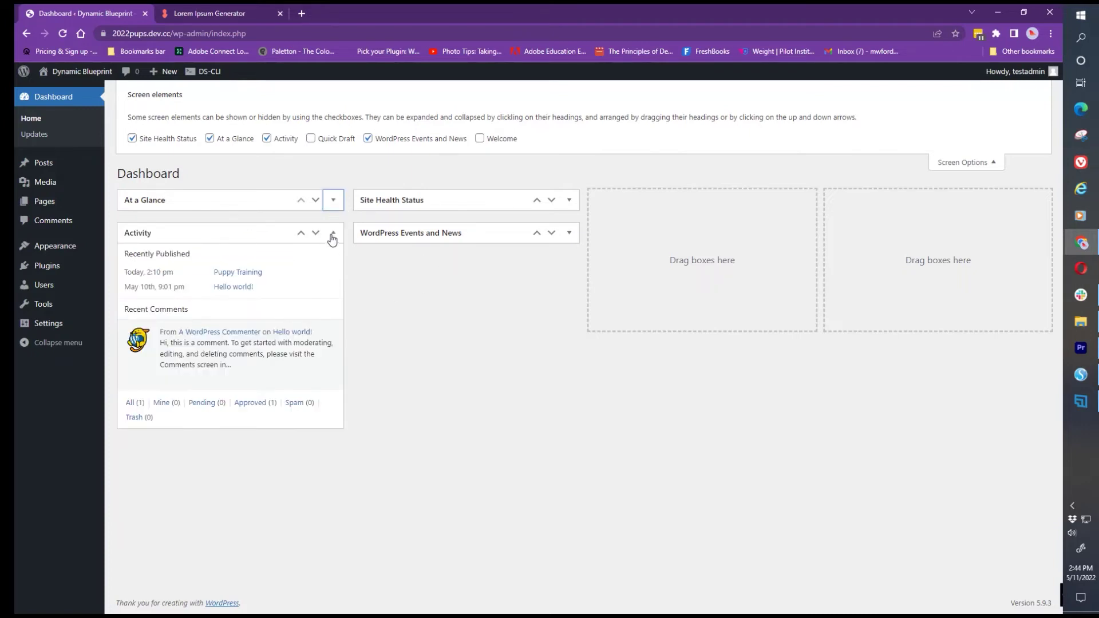
click(333, 233)
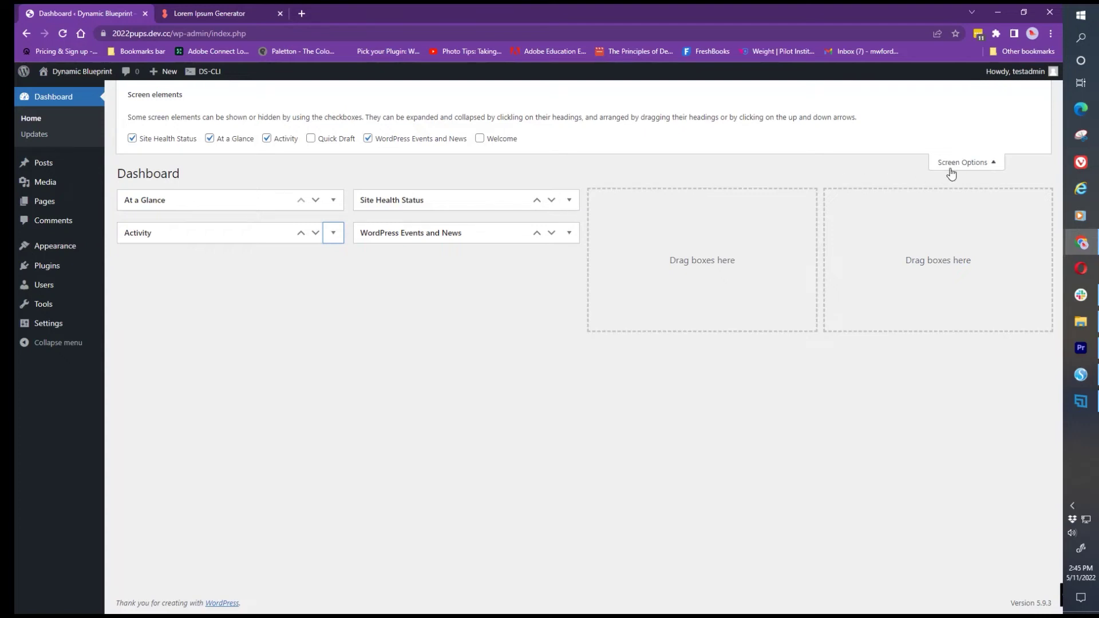
click(991, 164)
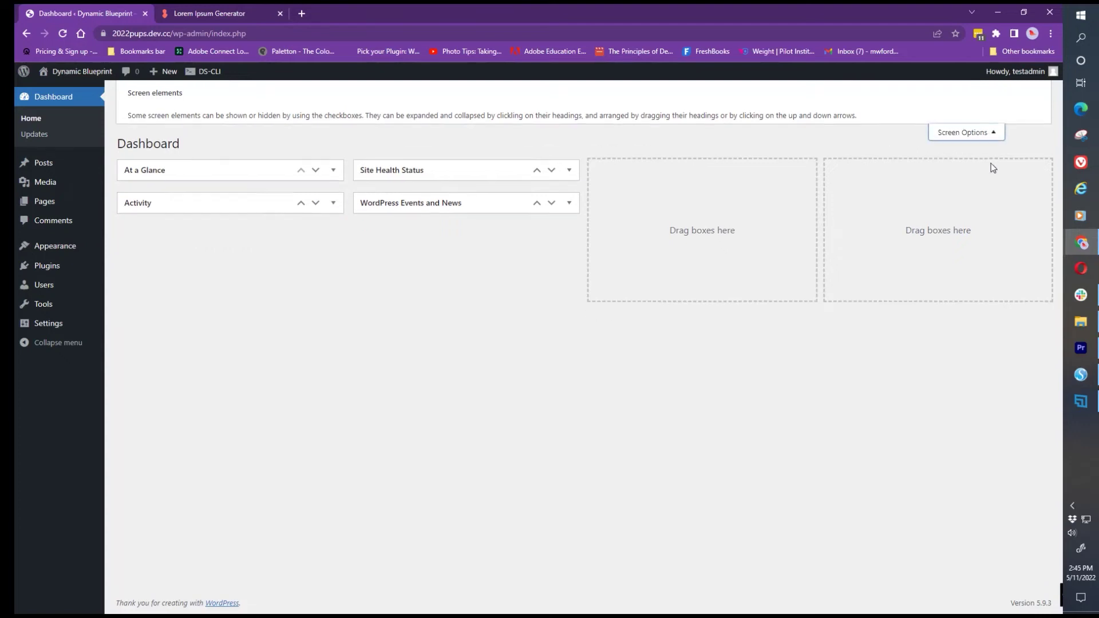
click(990, 90)
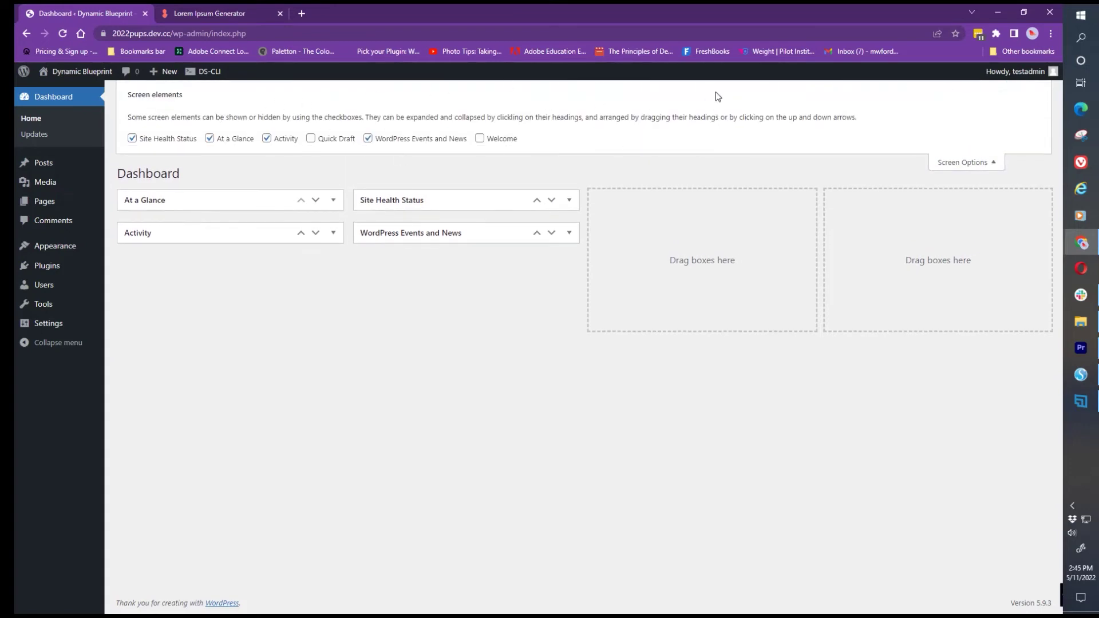
click(993, 163)
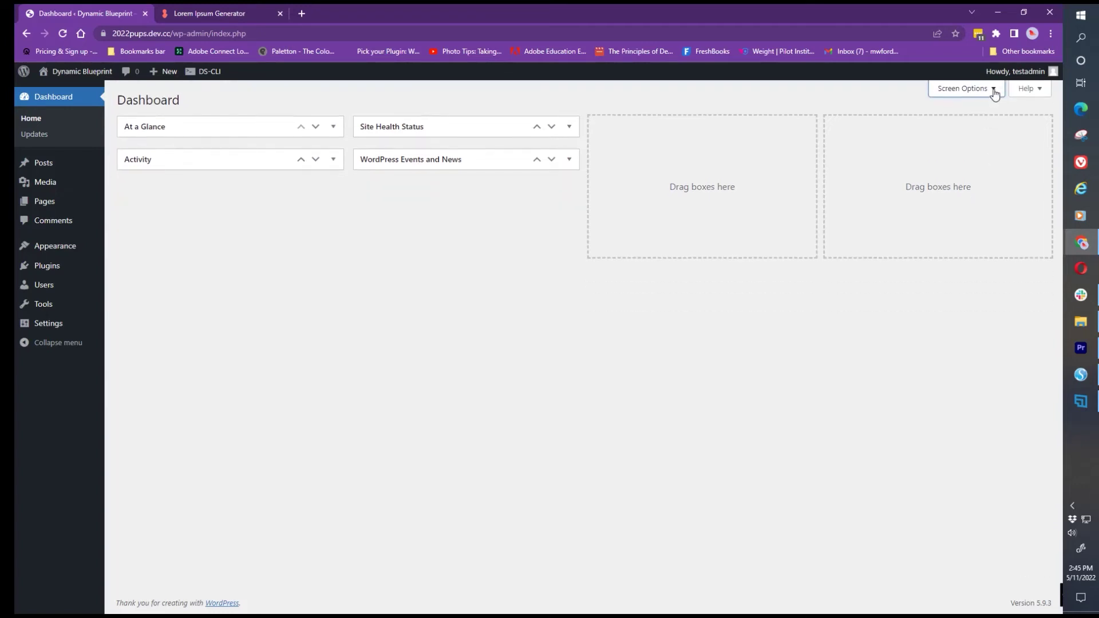
click(990, 91)
click(994, 167)
click(979, 92)
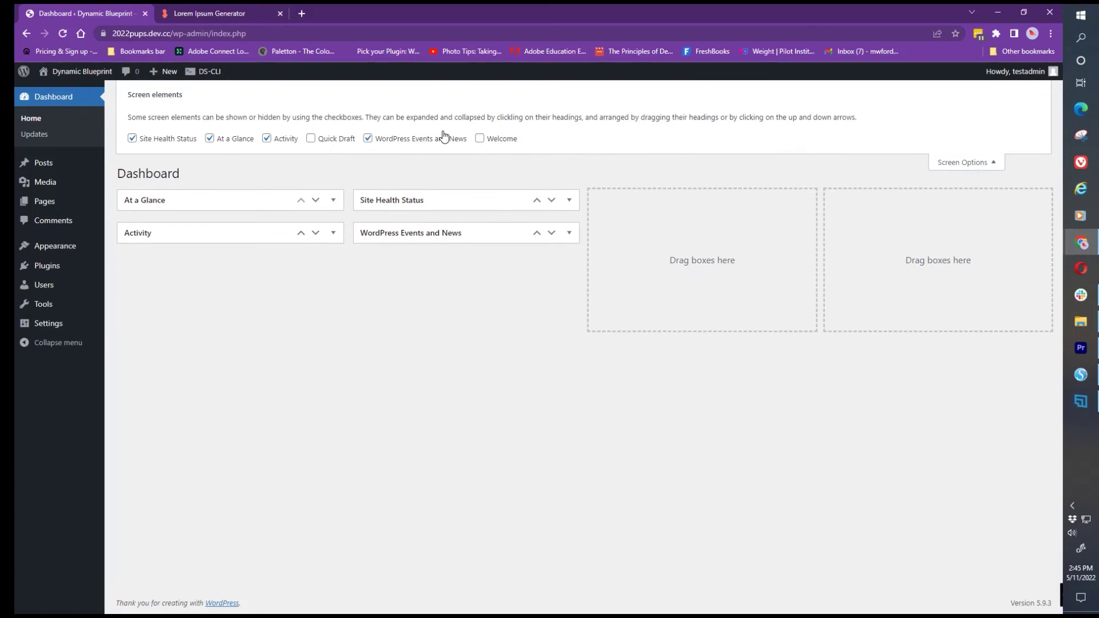
click(315, 137)
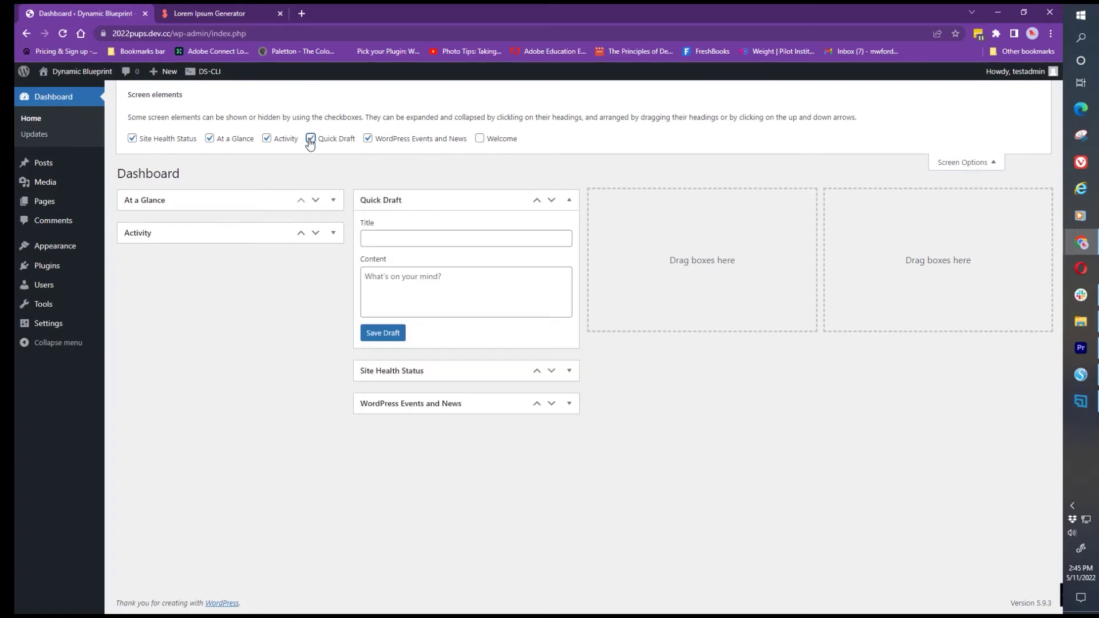
click(316, 137)
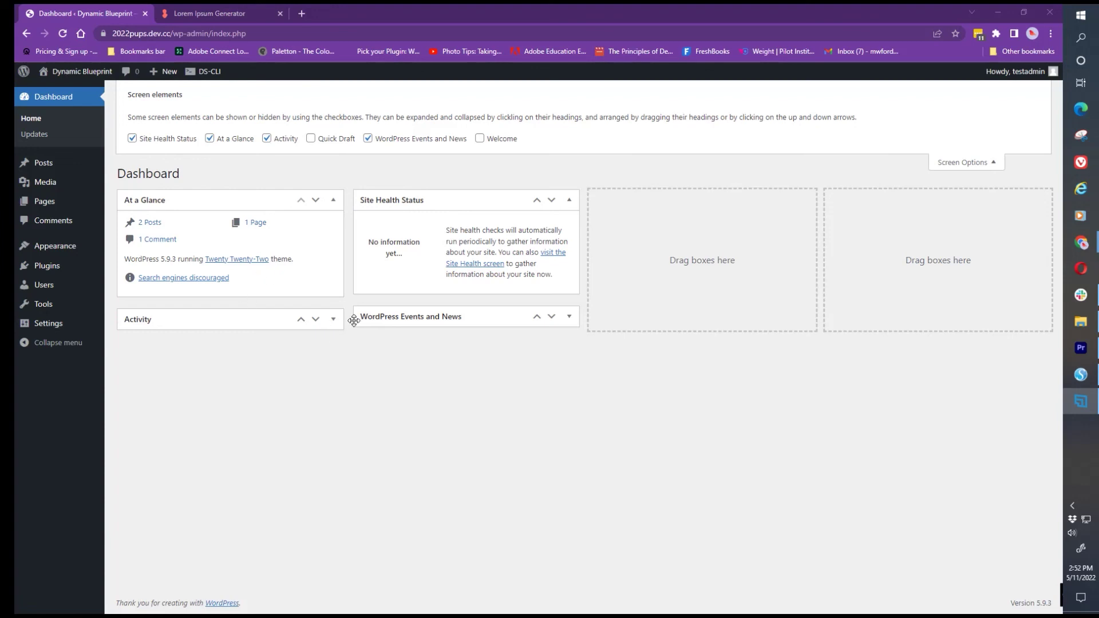
Step: Expand Activity and Events and News, then collapse both, leaving At a Glance and Site Health open
click(334, 320)
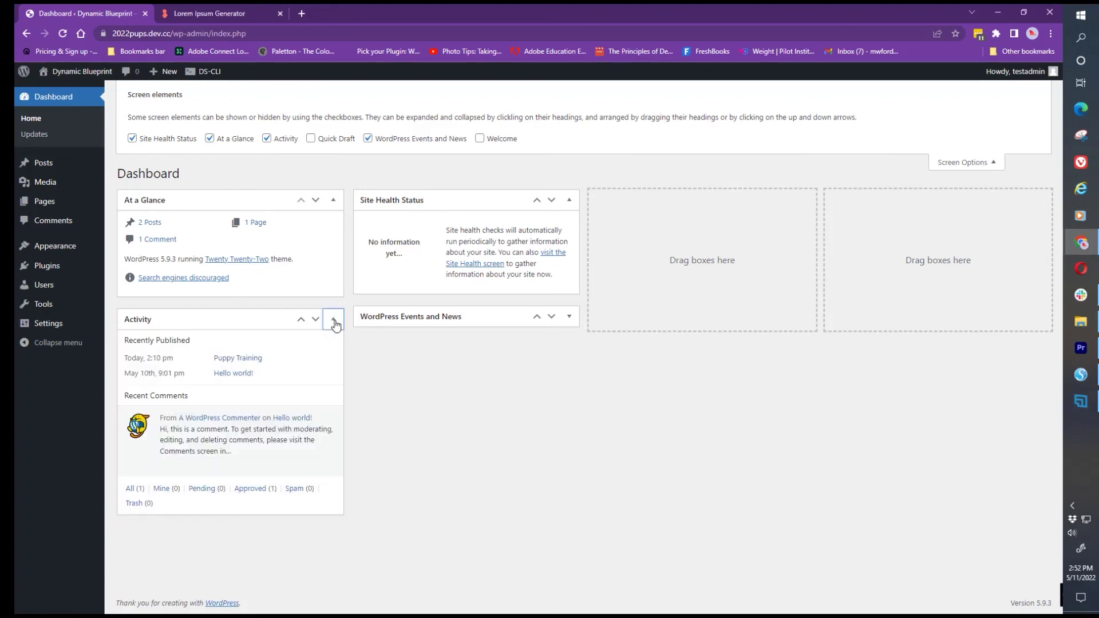
click(569, 318)
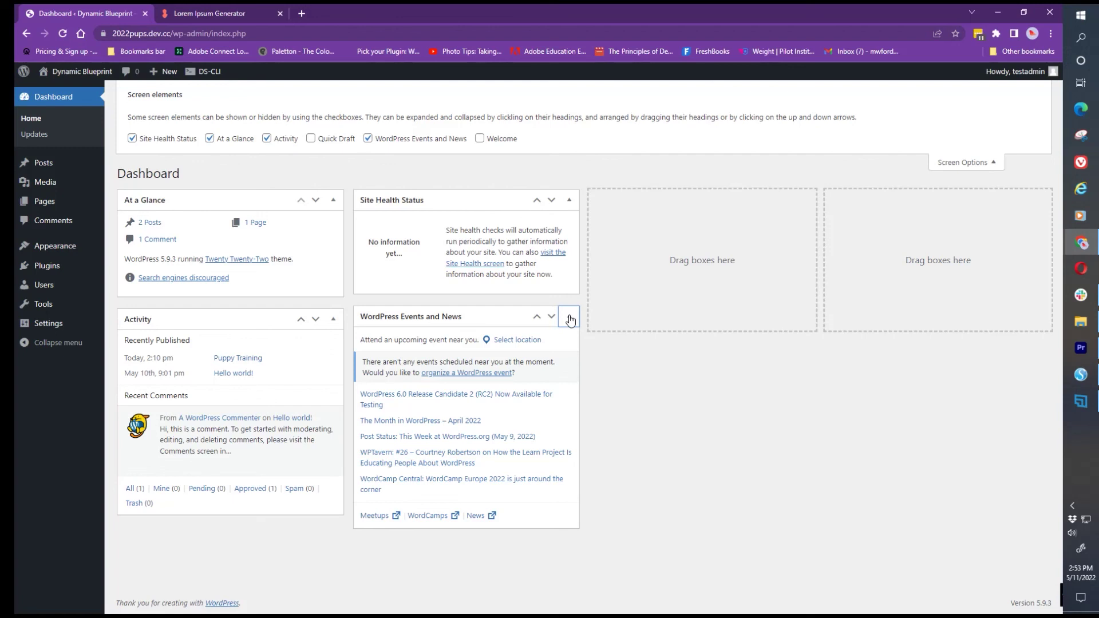
click(570, 319)
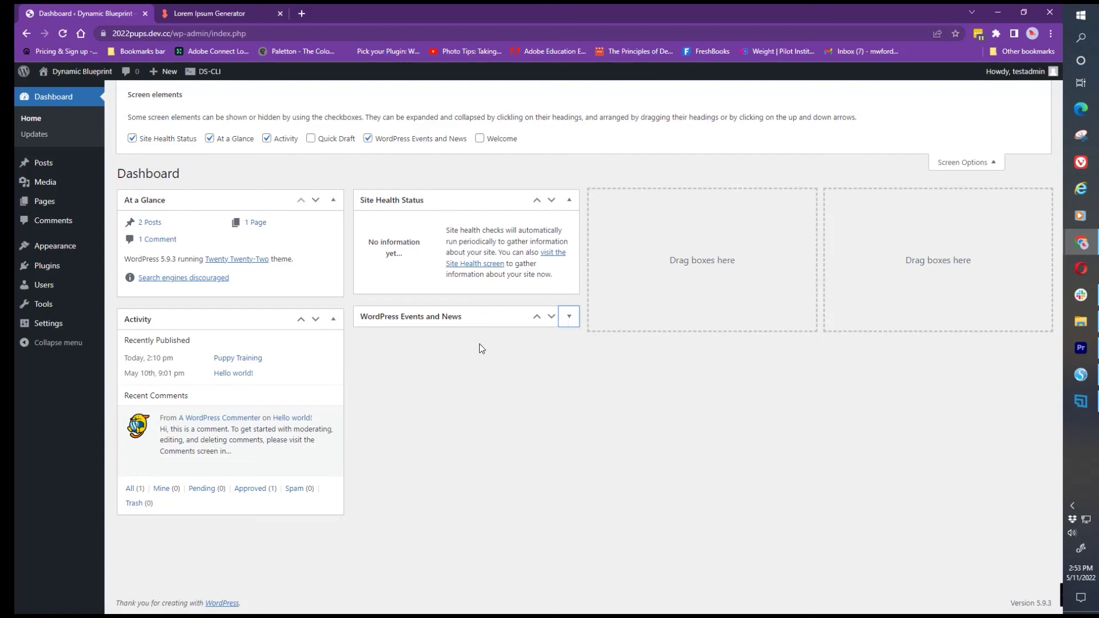
click(334, 321)
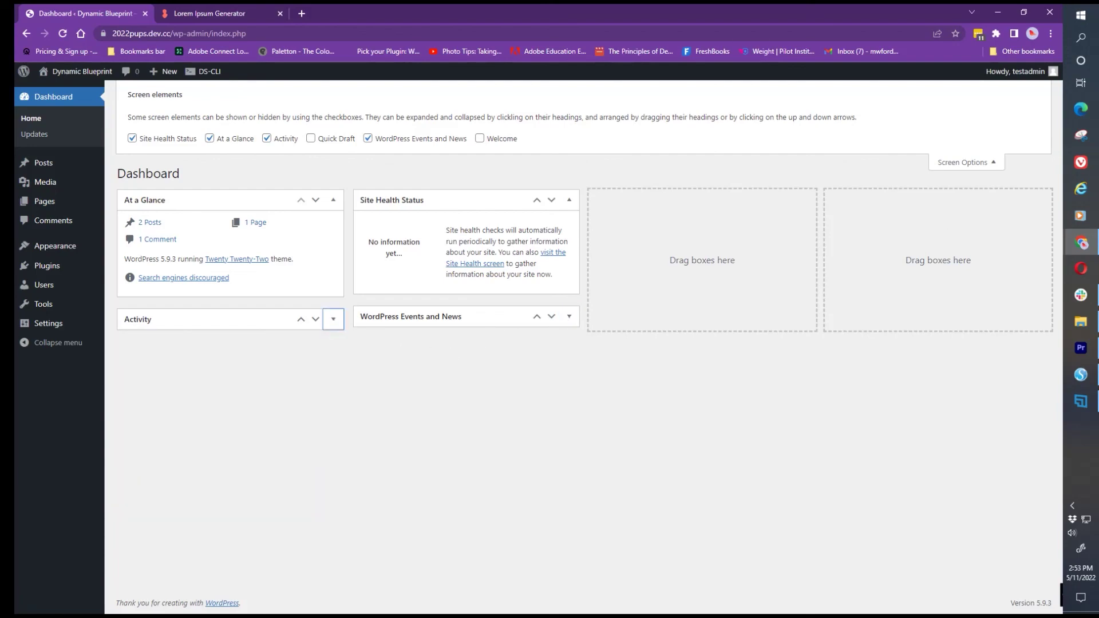